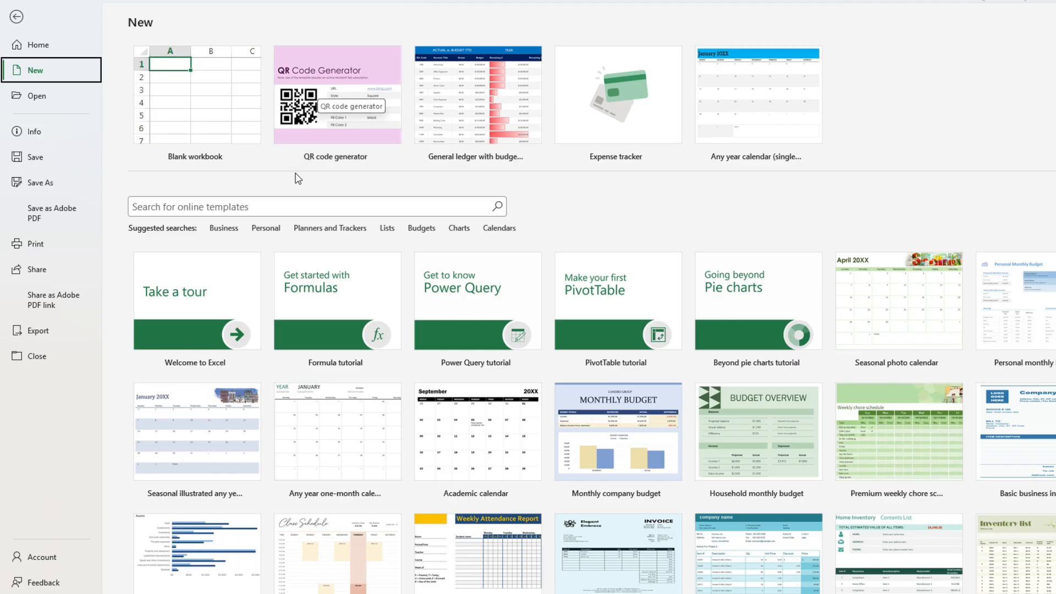
- Search the online templates for "qr" and create a workbook from the QR code generator template
{"action": "left_click", "coordinate": [290, 207]}
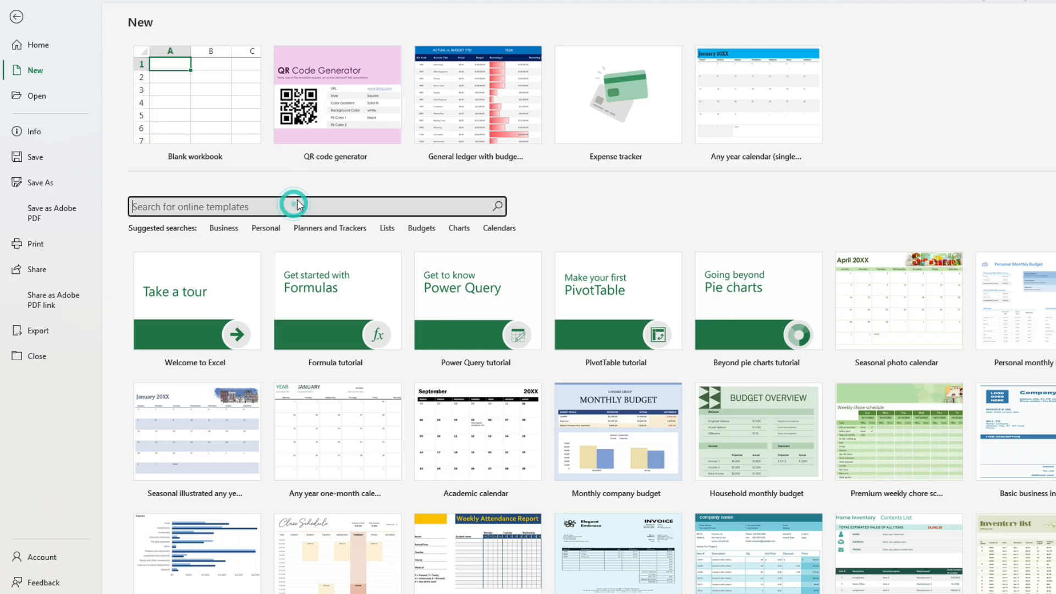
{"action": "type", "text": "q"}
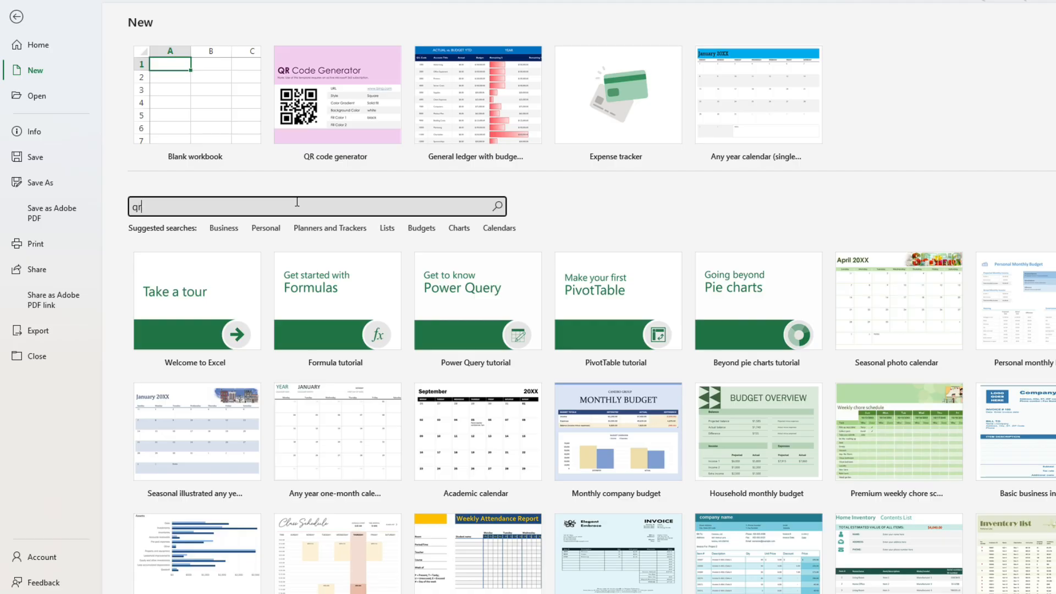
{"action": "type", "text": "r"}
{"action": "key", "text": "Return"}
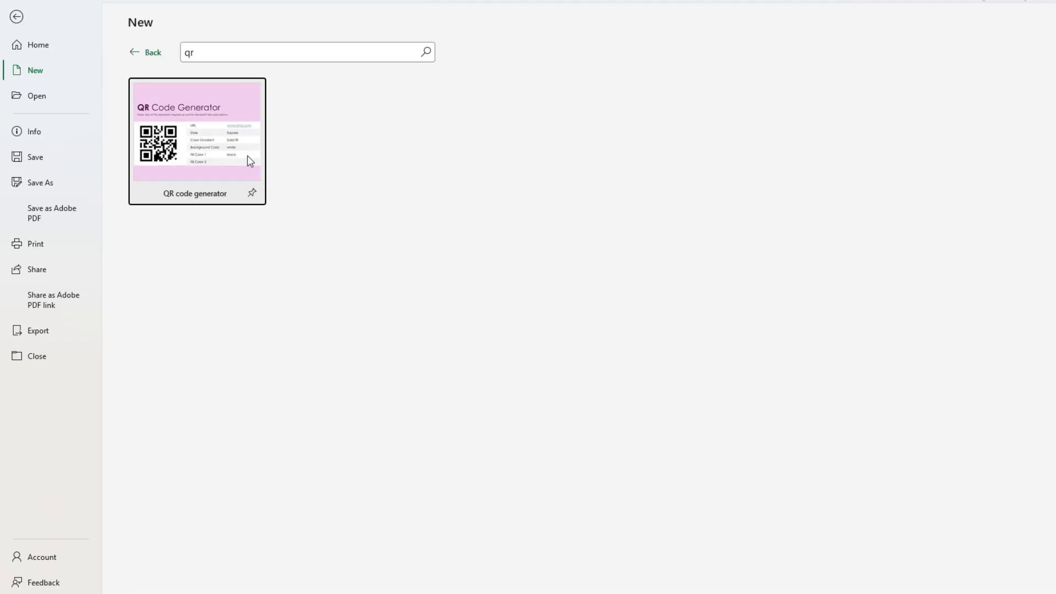
{"action": "left_click", "coordinate": [234, 154]}
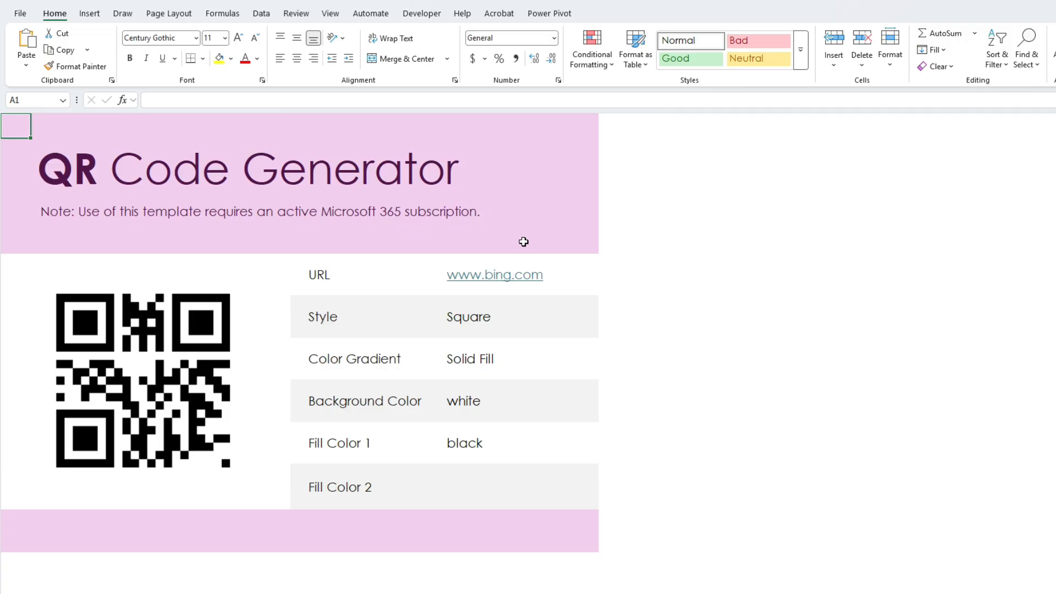
{"action": "left_click", "coordinate": [578, 262]}
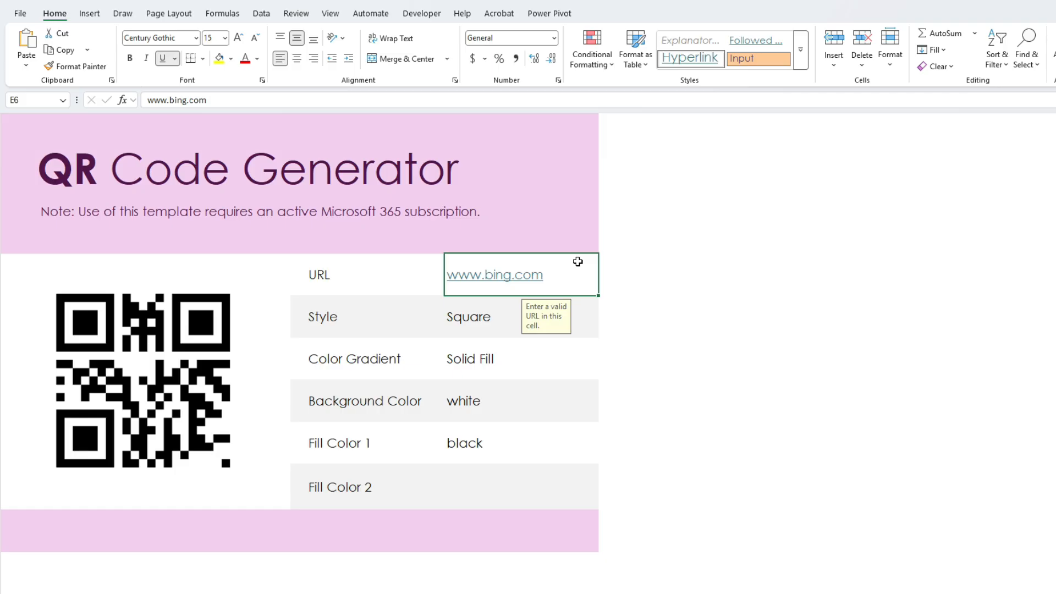
{"action": "type", "text": "www.howt"}
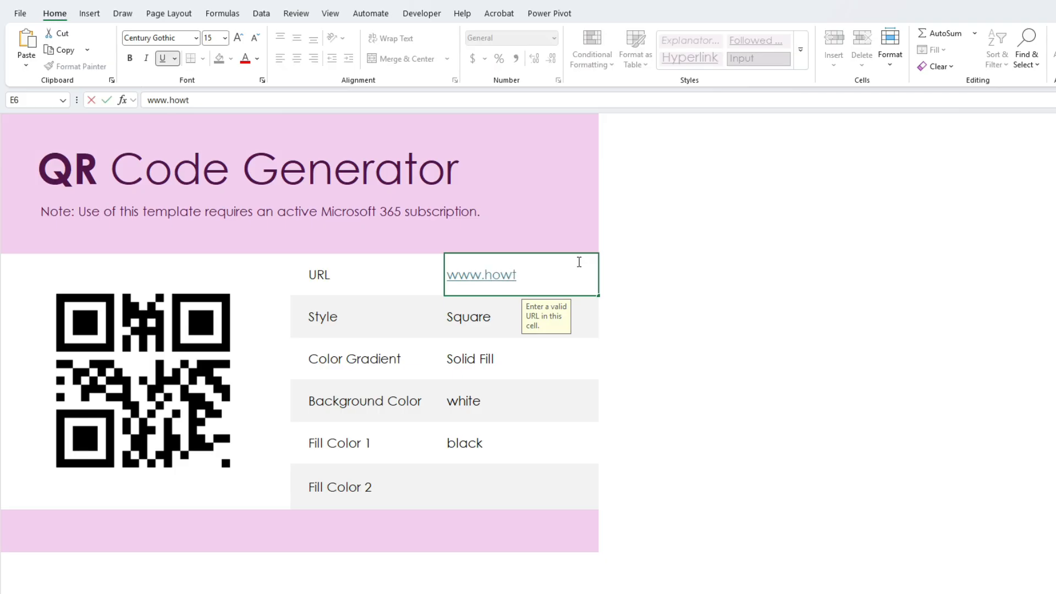
{"action": "type", "text": "oexcel.net"}
{"action": "key", "text": "Return"}
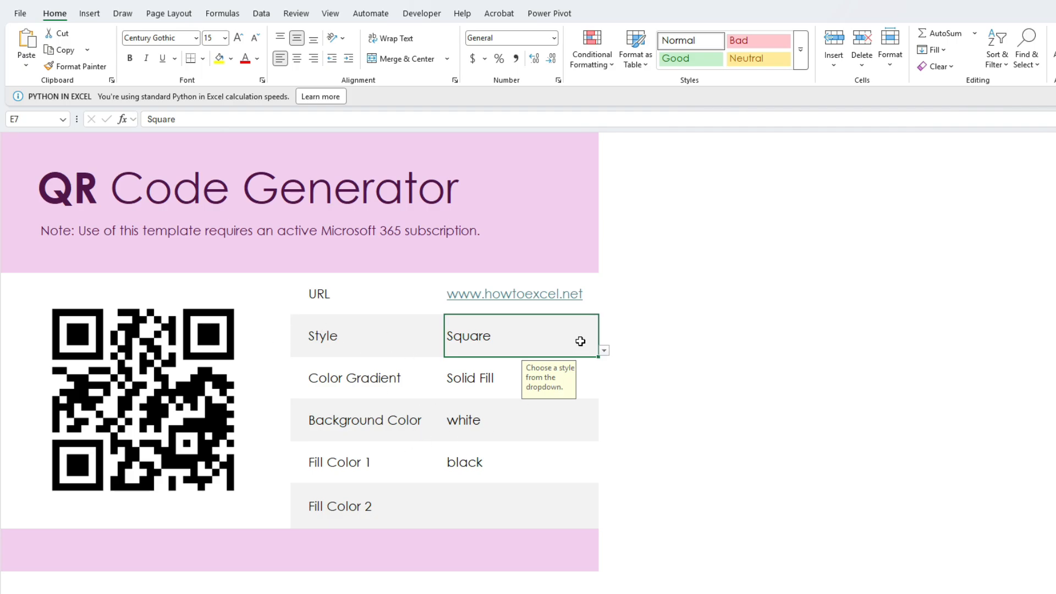
{"action": "left_click", "coordinate": [604, 351]}
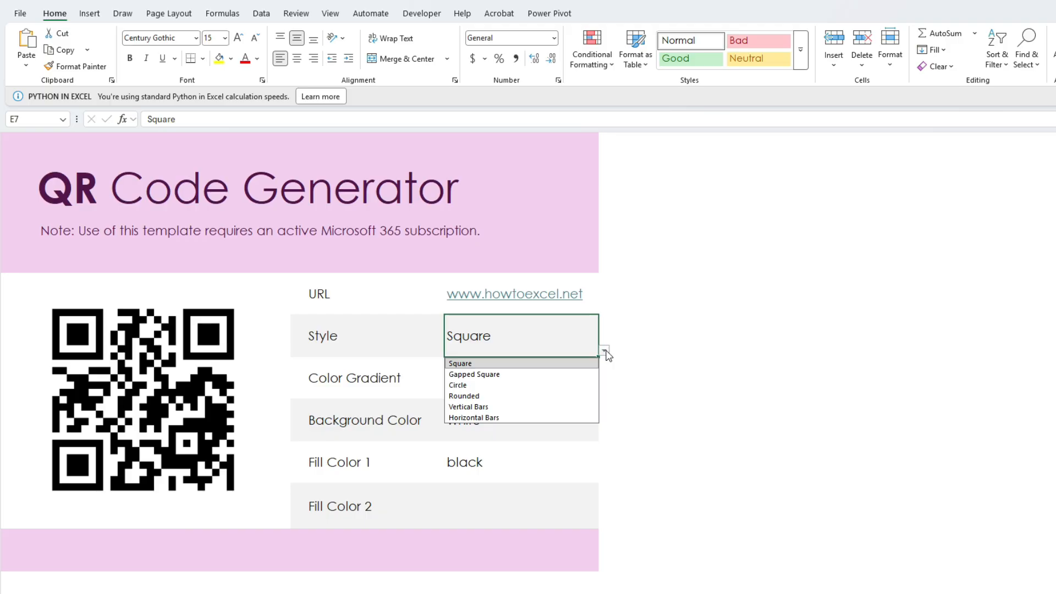
{"action": "left_click", "coordinate": [536, 385]}
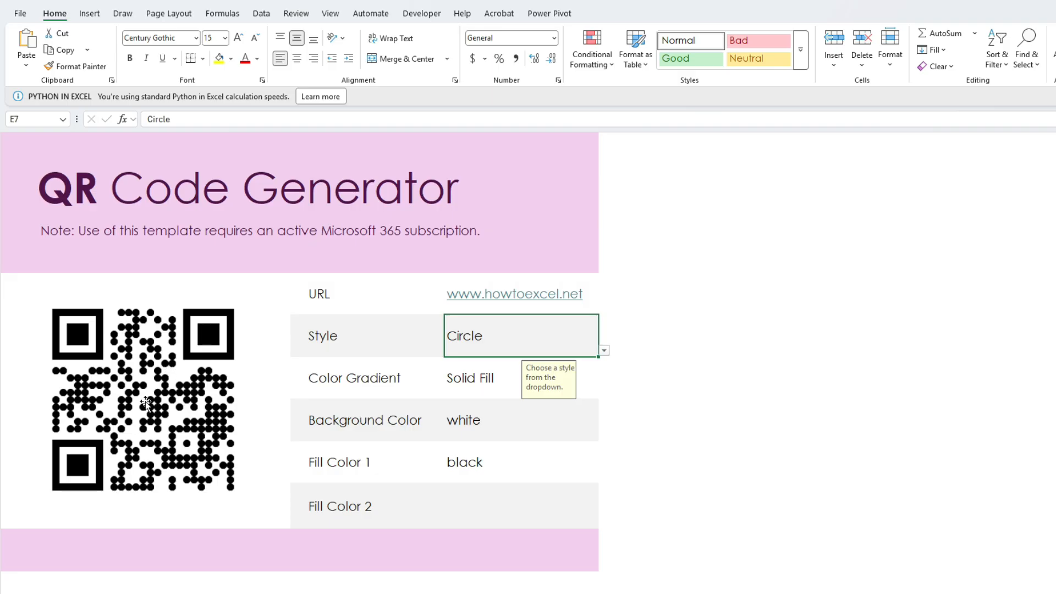
- Try the Horizontal and Vertical color gradients on the QR code, and restore Solid Fill
{"action": "left_click", "coordinate": [477, 382]}
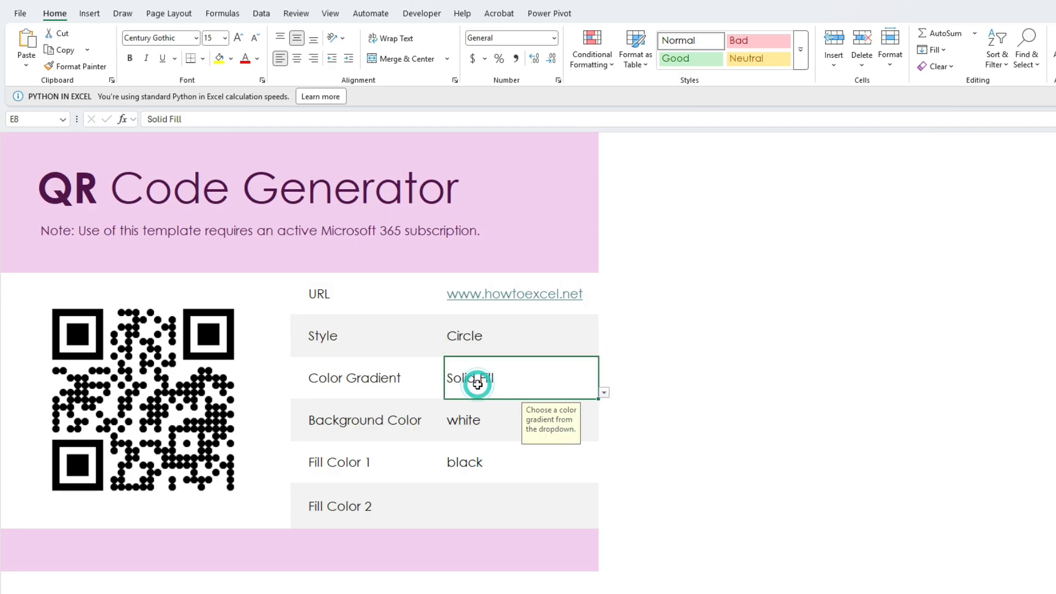
{"action": "left_click", "coordinate": [605, 393]}
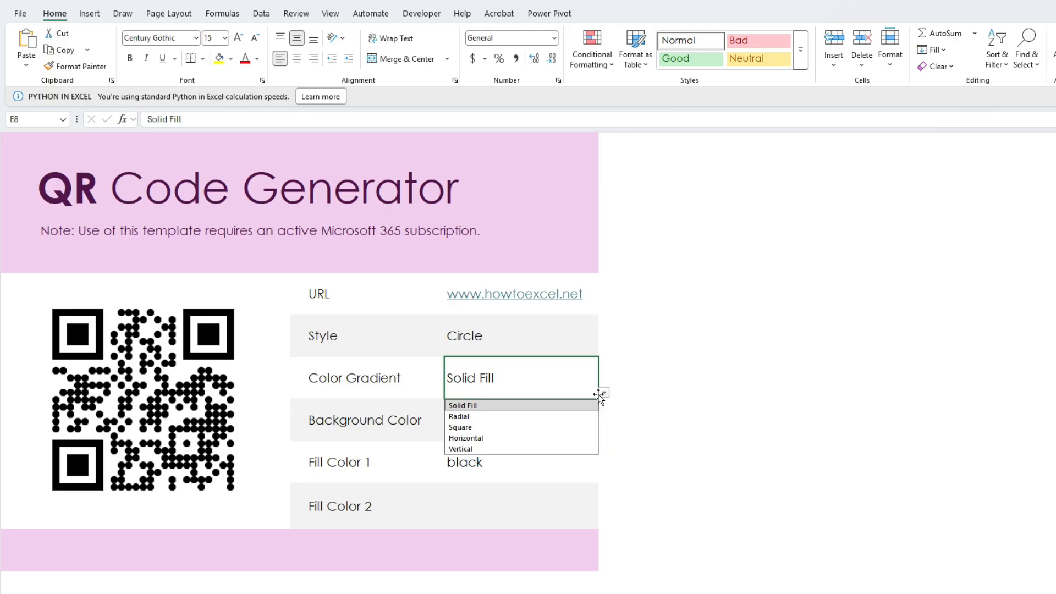
{"action": "left_click", "coordinate": [520, 439]}
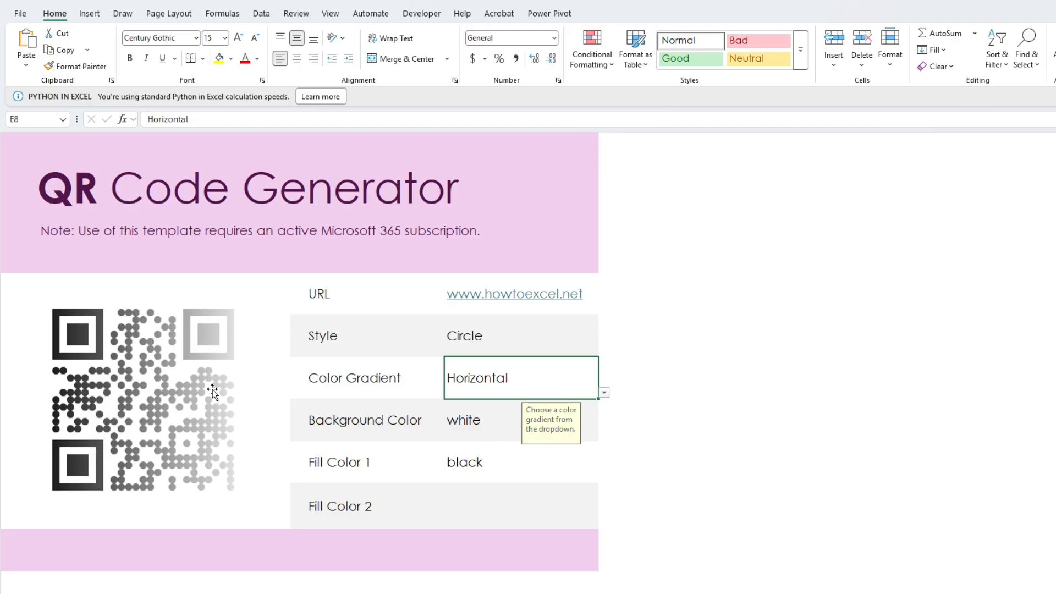
{"action": "left_click", "coordinate": [605, 392]}
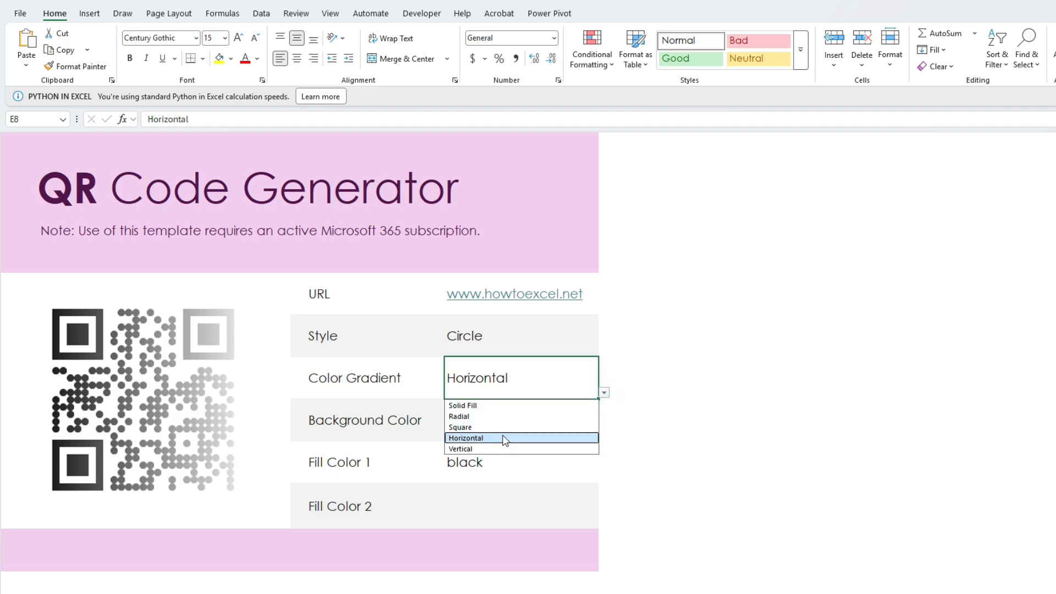
{"action": "left_click", "coordinate": [493, 447]}
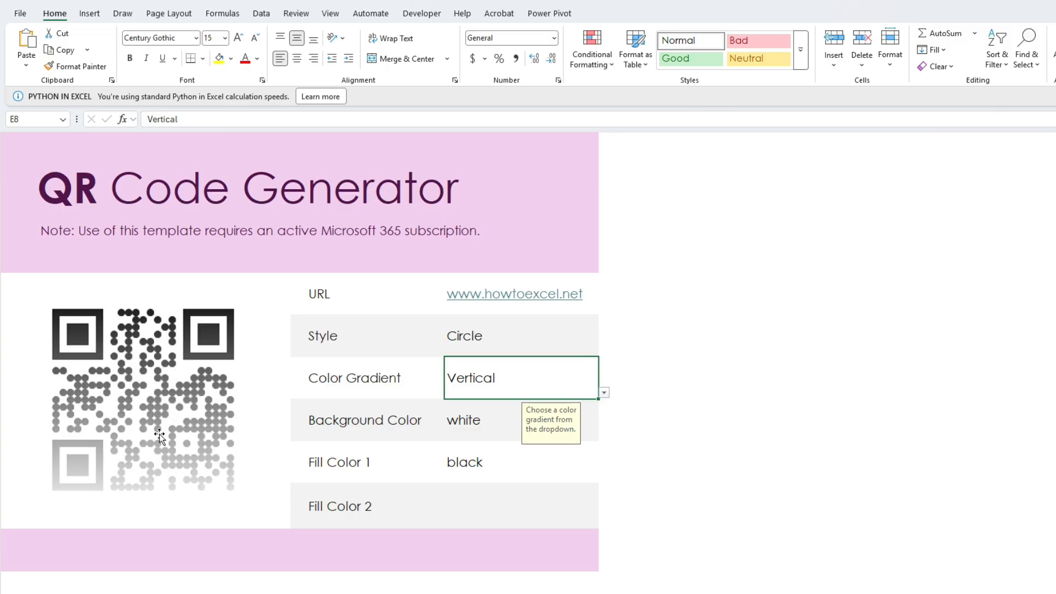
{"action": "left_click", "coordinate": [604, 393]}
{"action": "left_click", "coordinate": [547, 406]}
- Set the QR code's background color to red and Fill Color 1 to white
{"action": "left_click", "coordinate": [503, 418]}
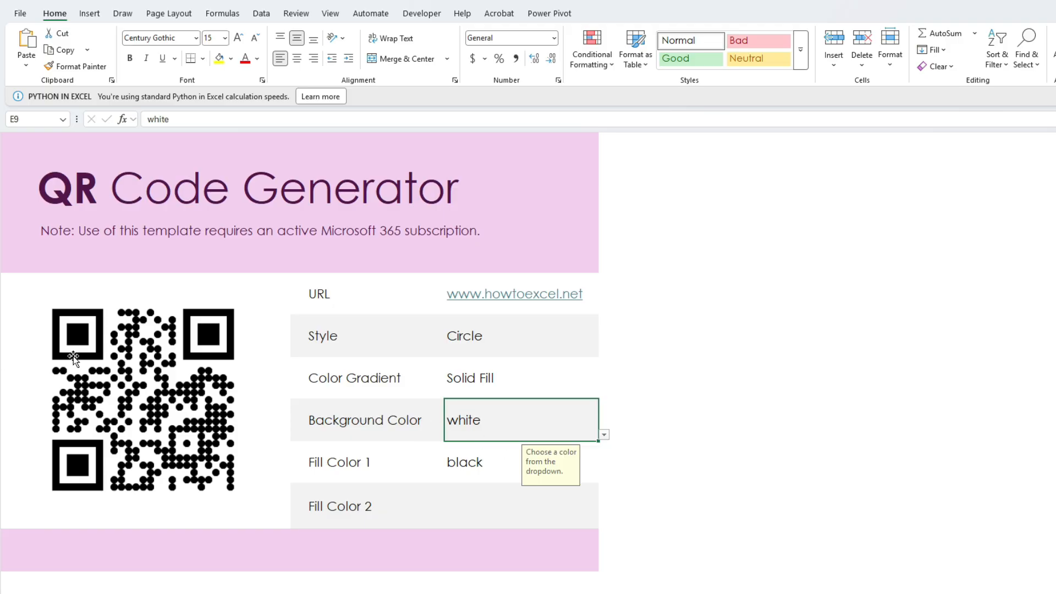
{"action": "left_click", "coordinate": [605, 435]}
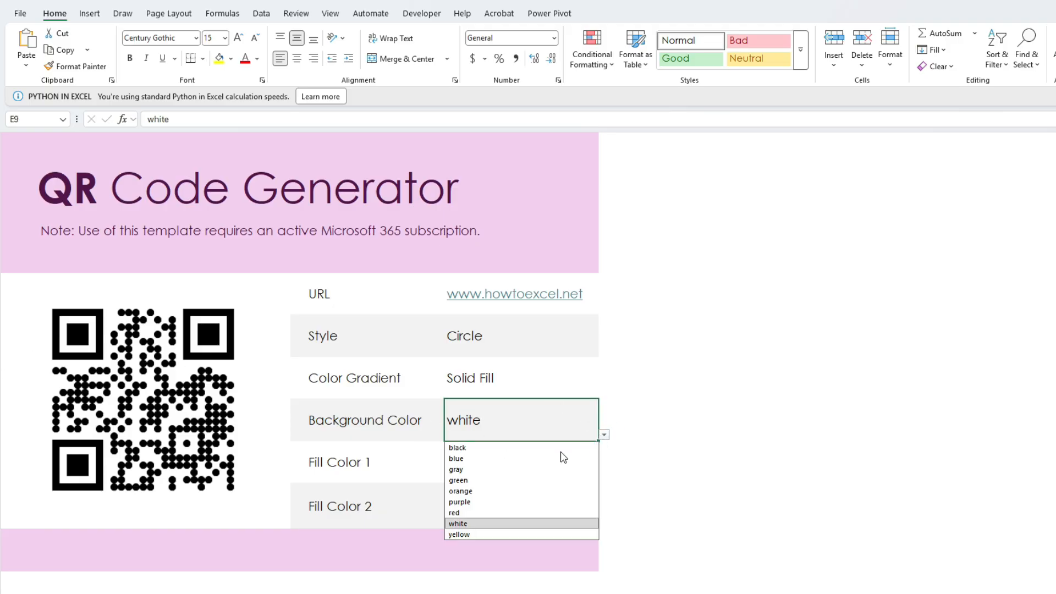
{"action": "left_click", "coordinate": [488, 513]}
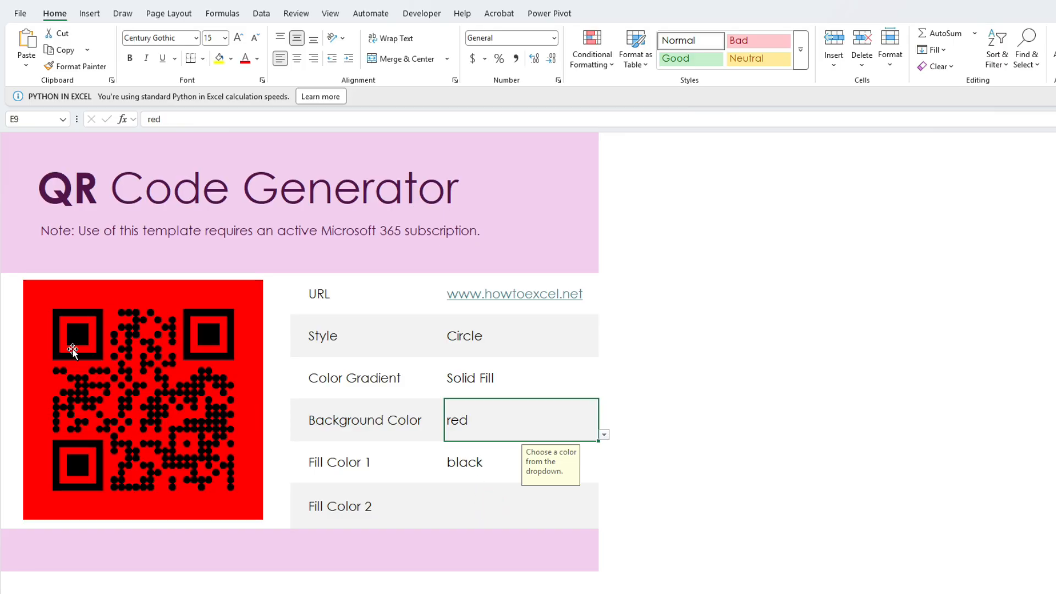
{"action": "left_click", "coordinate": [472, 464]}
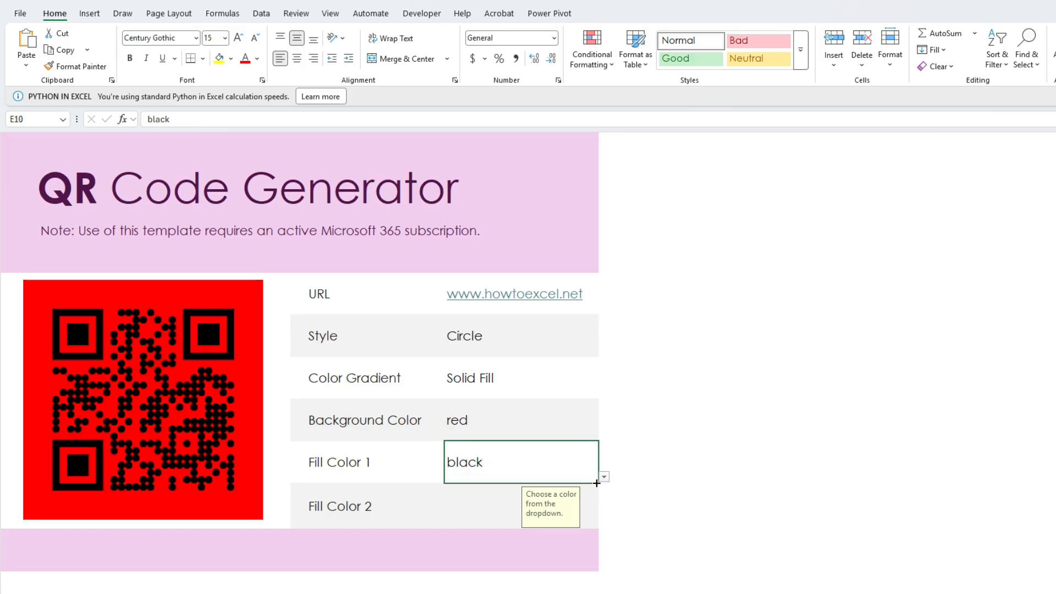
{"action": "left_click", "coordinate": [604, 478]}
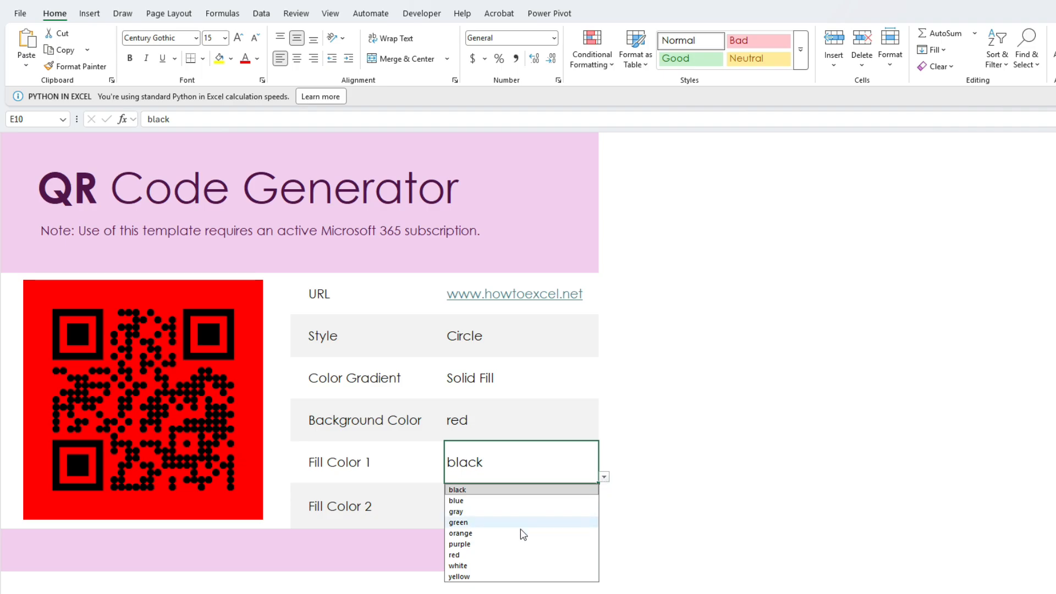
{"action": "left_click", "coordinate": [489, 567]}
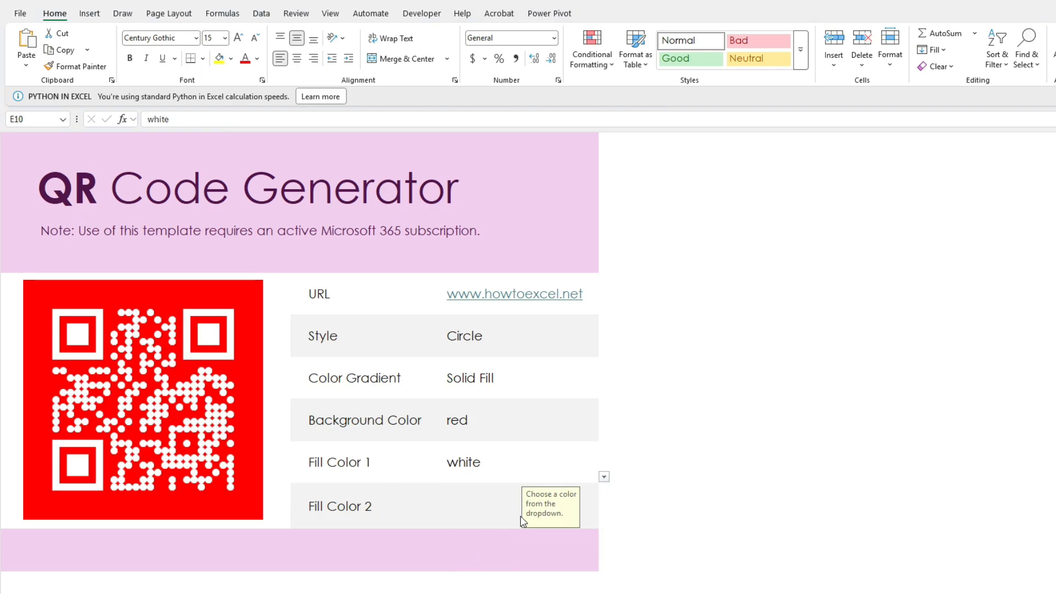
- Set the QR code's Fill Color 2 to green
{"action": "left_click", "coordinate": [480, 506]}
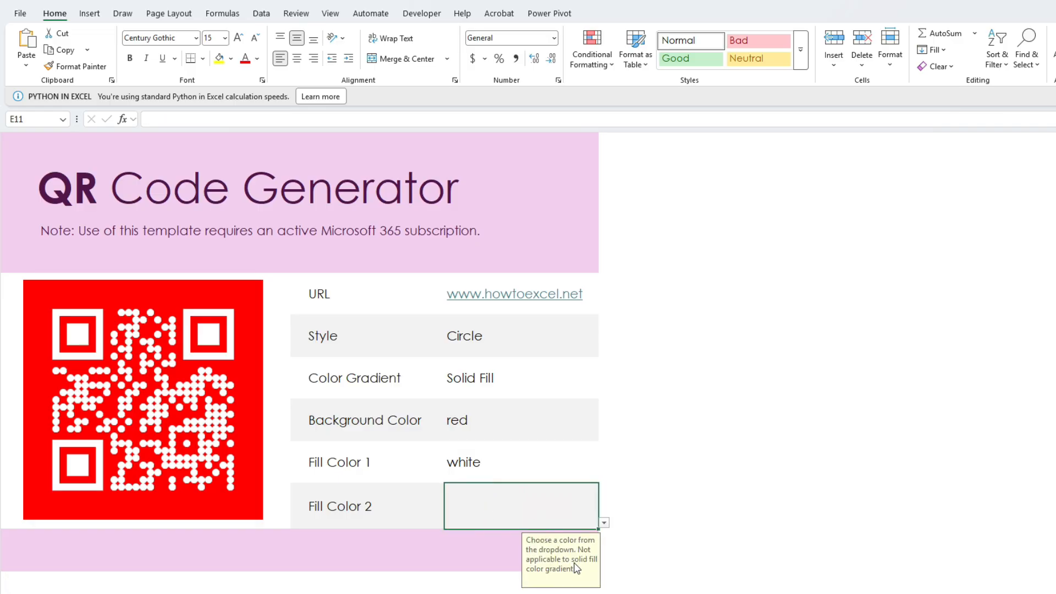
{"action": "left_click", "coordinate": [604, 523]}
{"action": "left_click", "coordinate": [501, 569]}
- Change the QR code's color gradient to Radial
{"action": "left_click", "coordinate": [544, 383]}
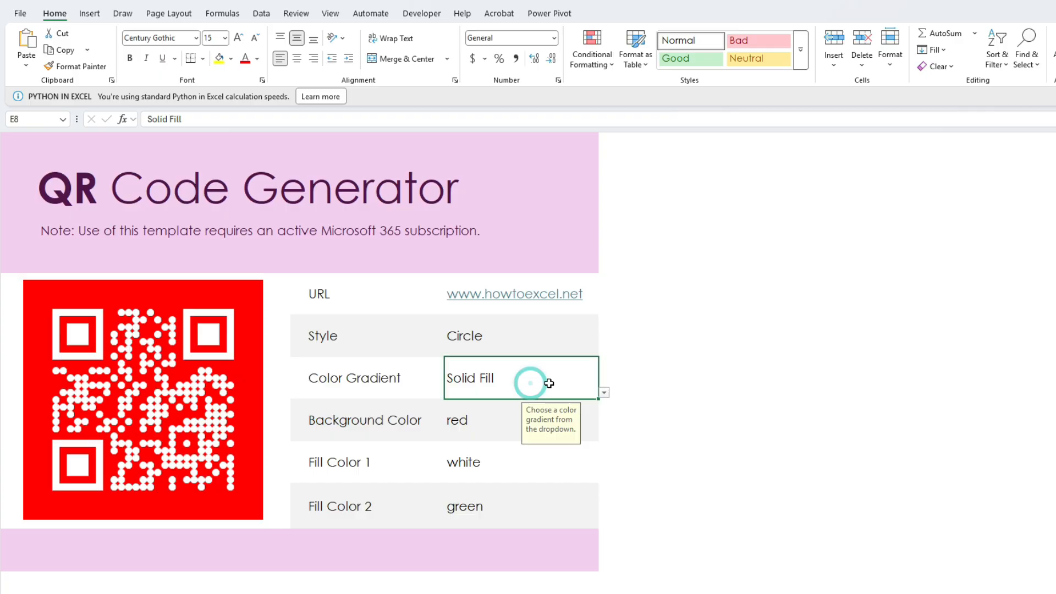
{"action": "left_click", "coordinate": [605, 392]}
{"action": "left_click", "coordinate": [504, 417]}
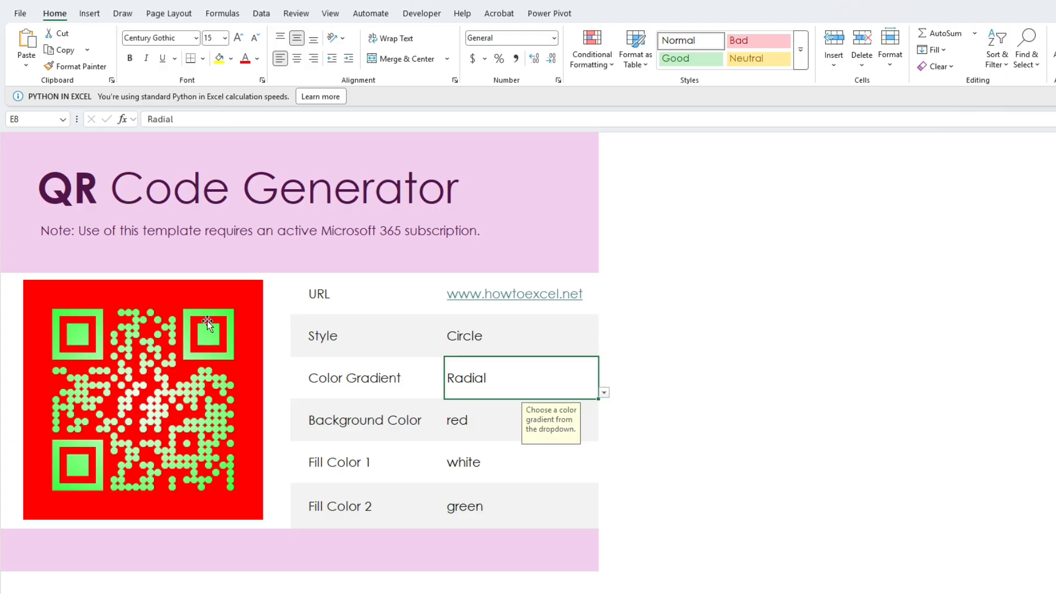
- Show the sheet's row and column headings and unhide row 2 between rows 1 and 3
{"action": "left_click", "coordinate": [336, 15]}
{"action": "left_click", "coordinate": [445, 34]}
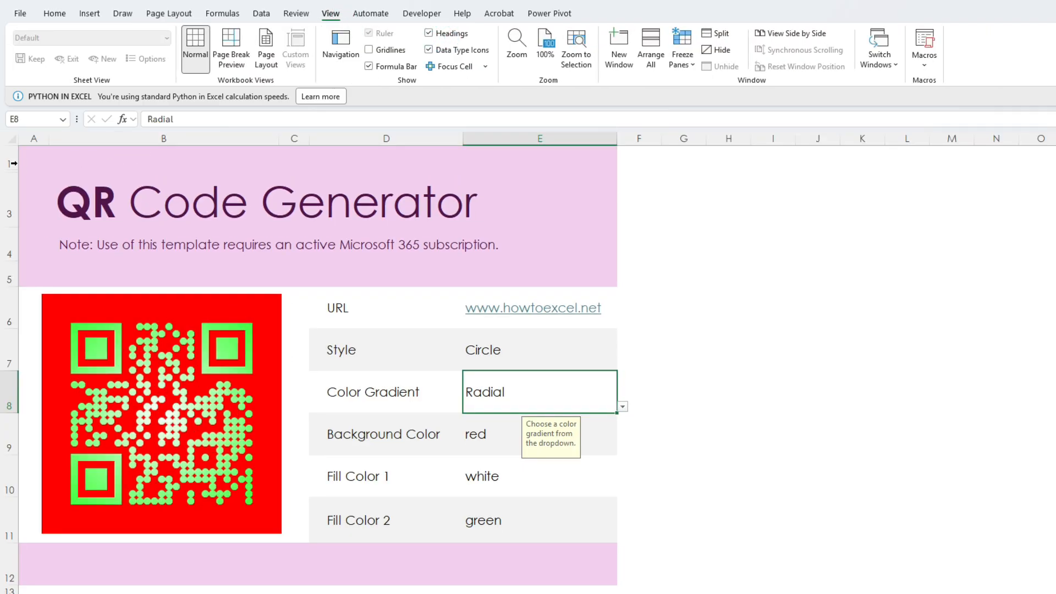
{"action": "left_click_drag", "start_coordinate": [10, 160], "coordinate": [10, 217]}
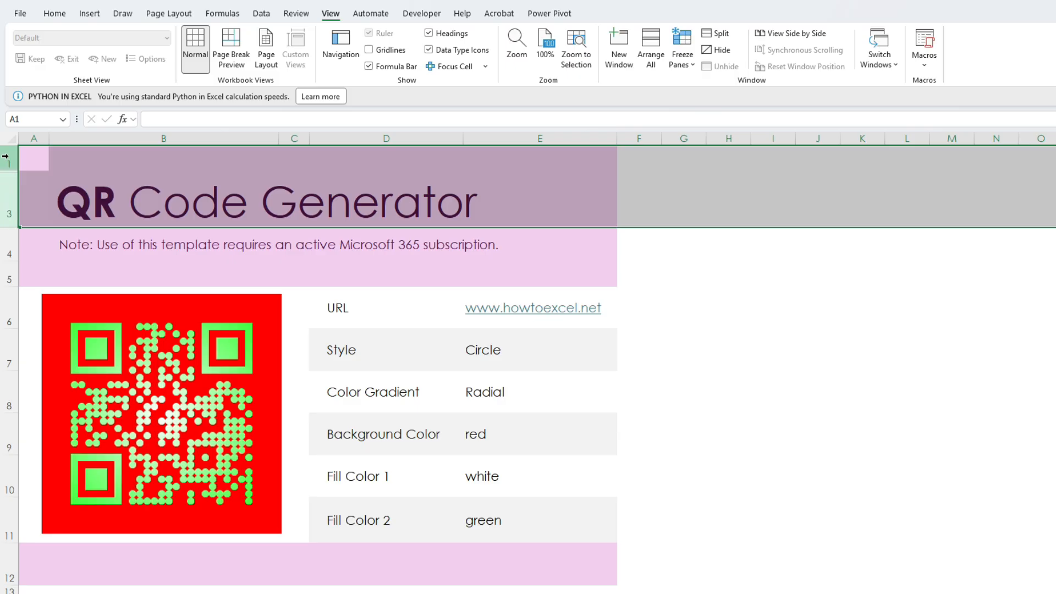
{"action": "right_click", "coordinate": [6, 195]}
{"action": "left_click", "coordinate": [74, 484]}
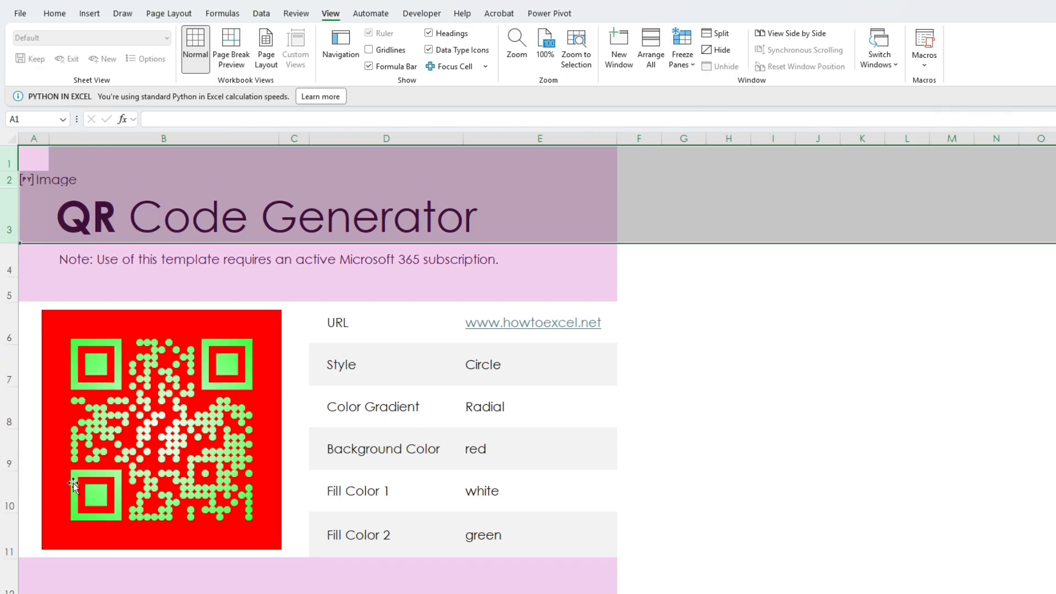
- Expand the formula bar and read through the Python code in cell A2
{"action": "left_click", "coordinate": [48, 180]}
{"action": "left_click", "coordinate": [45, 180]}
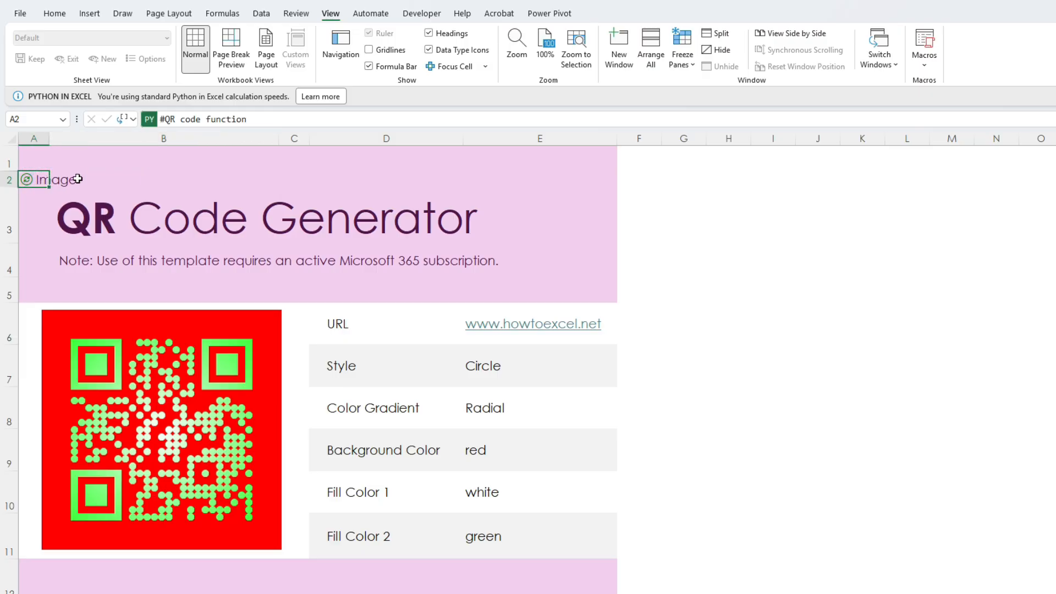
{"action": "key", "text": "ctrl+shift+u"}
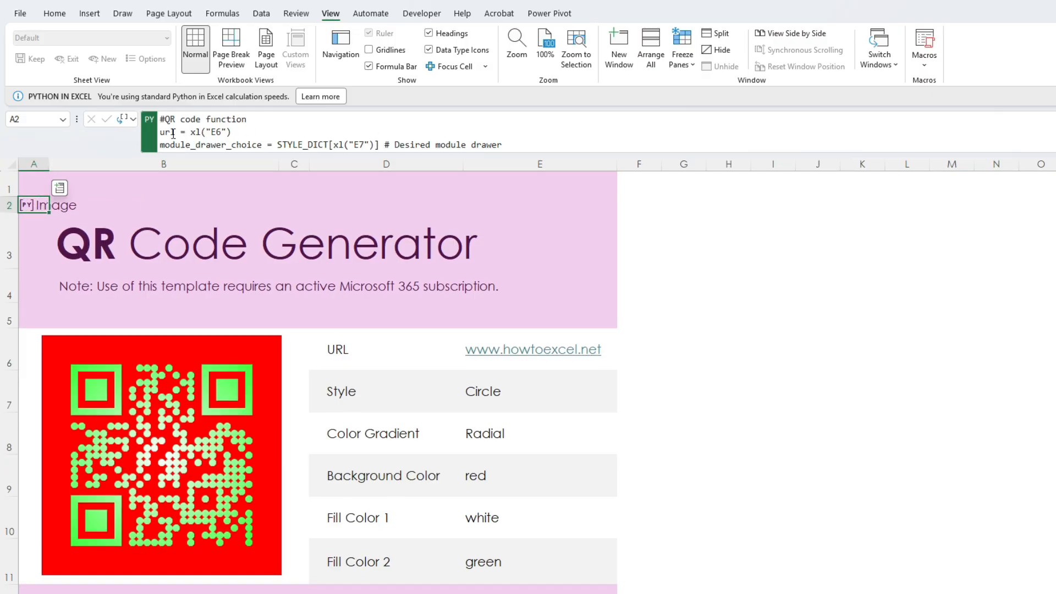
{"action": "scroll", "coordinate": [256, 136], "scroll_direction": "down", "scroll_amount": 3}
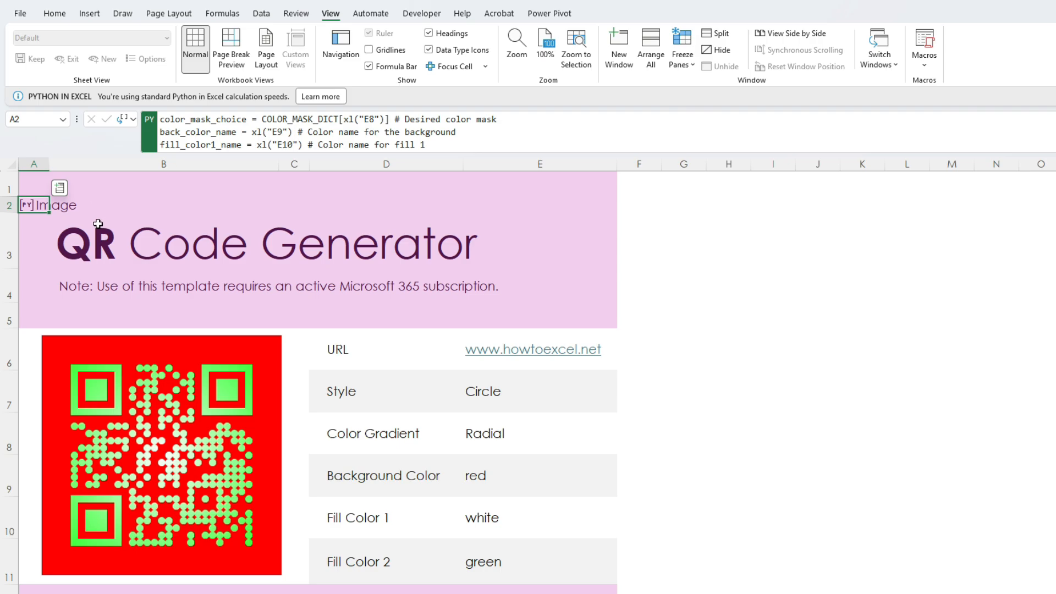
- Try the Square and Horizontal color gradients on the two-color QR code
{"action": "left_click", "coordinate": [513, 428]}
{"action": "left_click", "coordinate": [622, 449]}
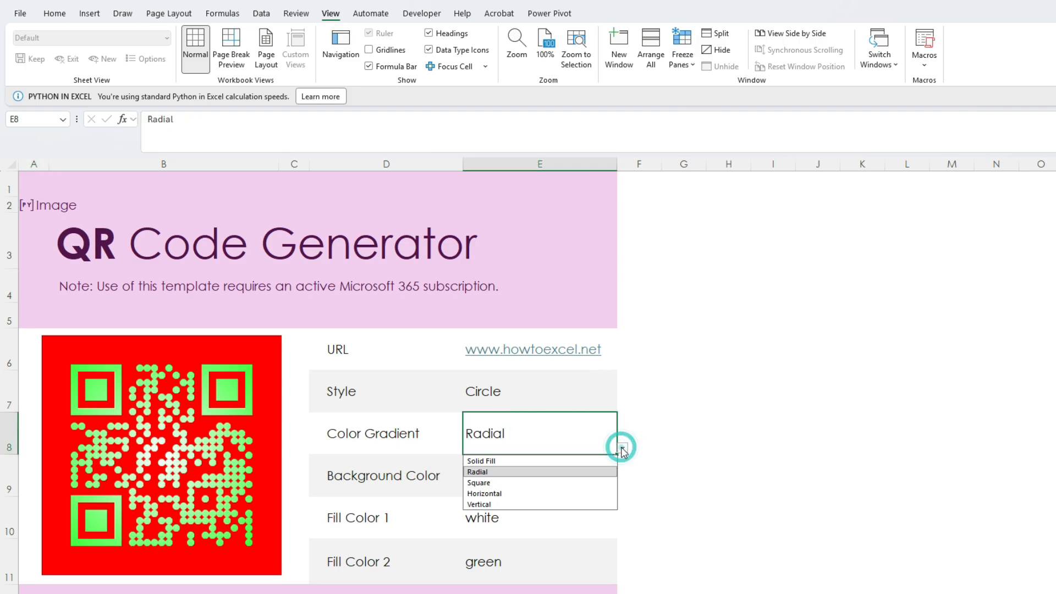
{"action": "left_click", "coordinate": [503, 483]}
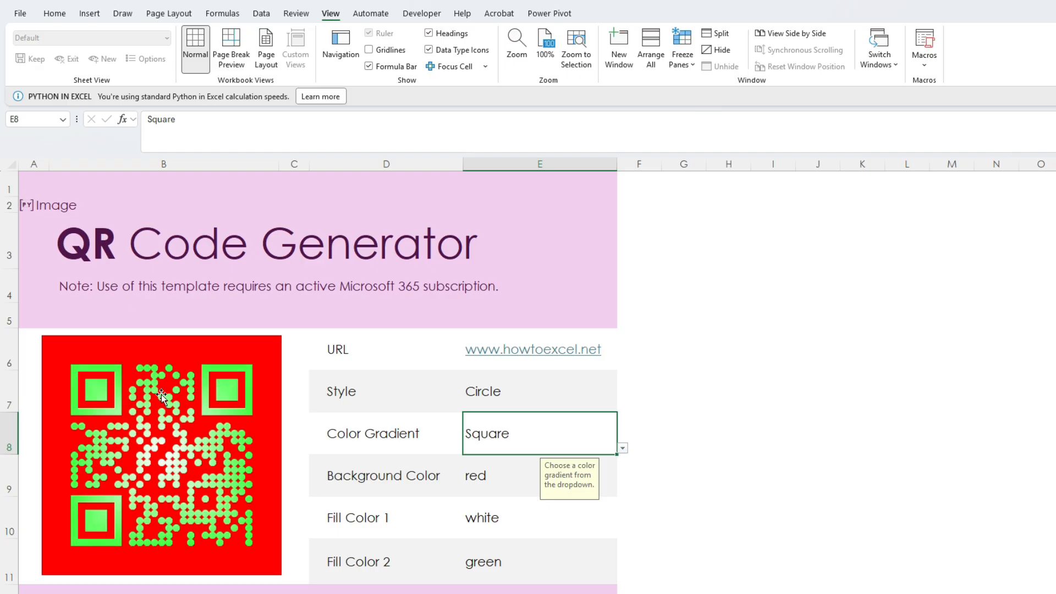
{"action": "left_click", "coordinate": [623, 448]}
{"action": "left_click", "coordinate": [512, 494]}
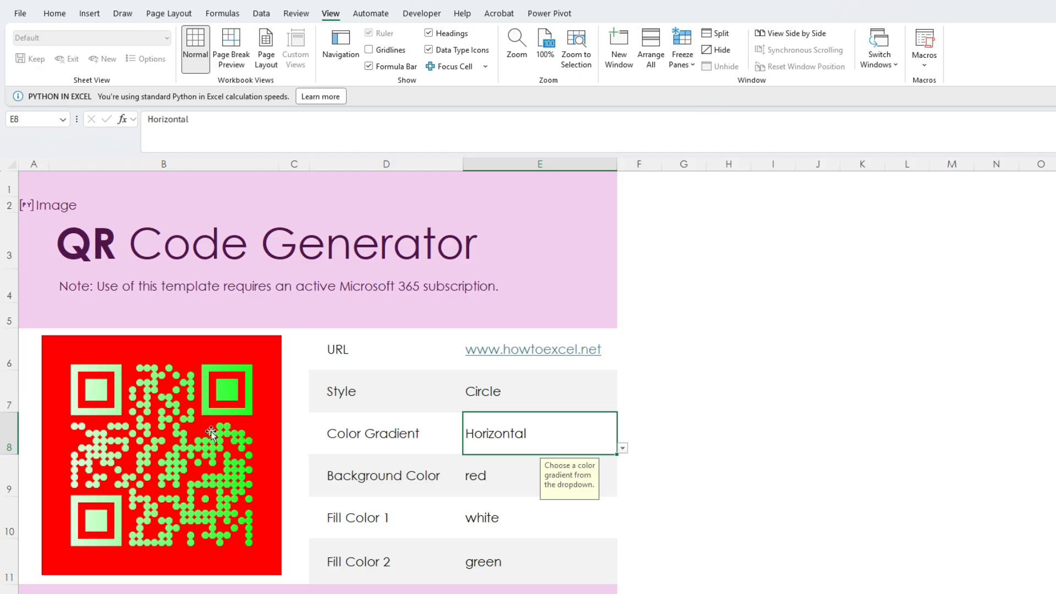
- Set the QR code's color gradient to Vertical
{"action": "left_click", "coordinate": [622, 448]}
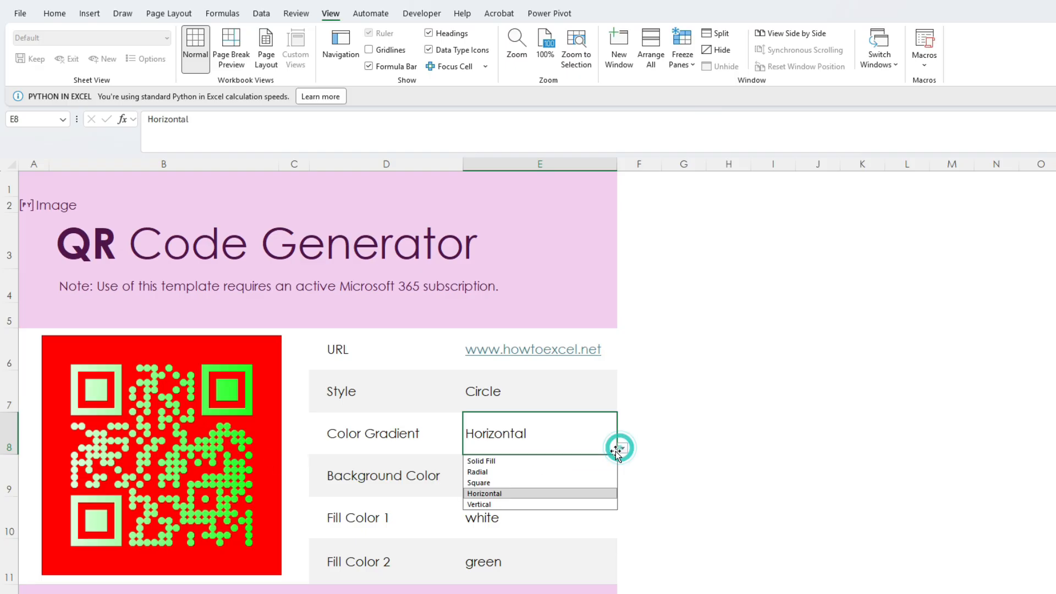
{"action": "left_click", "coordinate": [521, 505]}
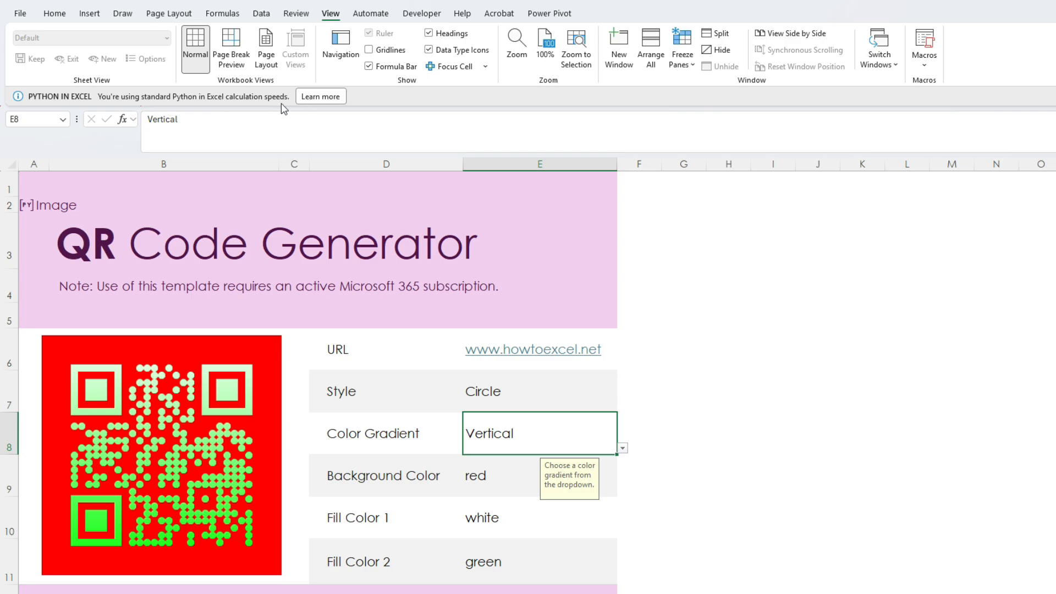
- View the information about Python in Excel calculation speeds and dismiss it without getting more premium compute
{"action": "left_click", "coordinate": [311, 98]}
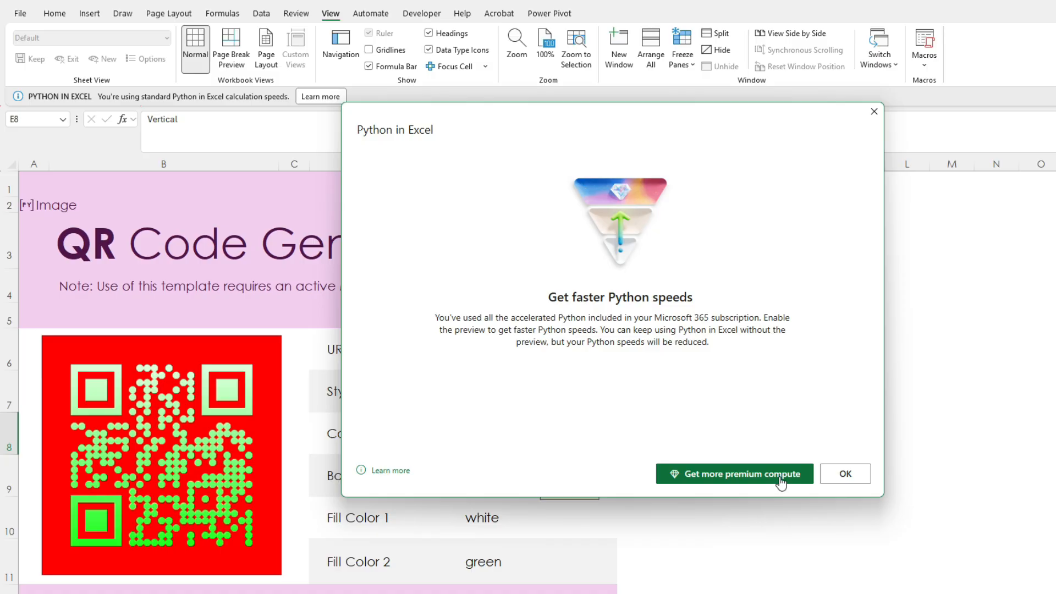
{"action": "left_click", "coordinate": [846, 474]}
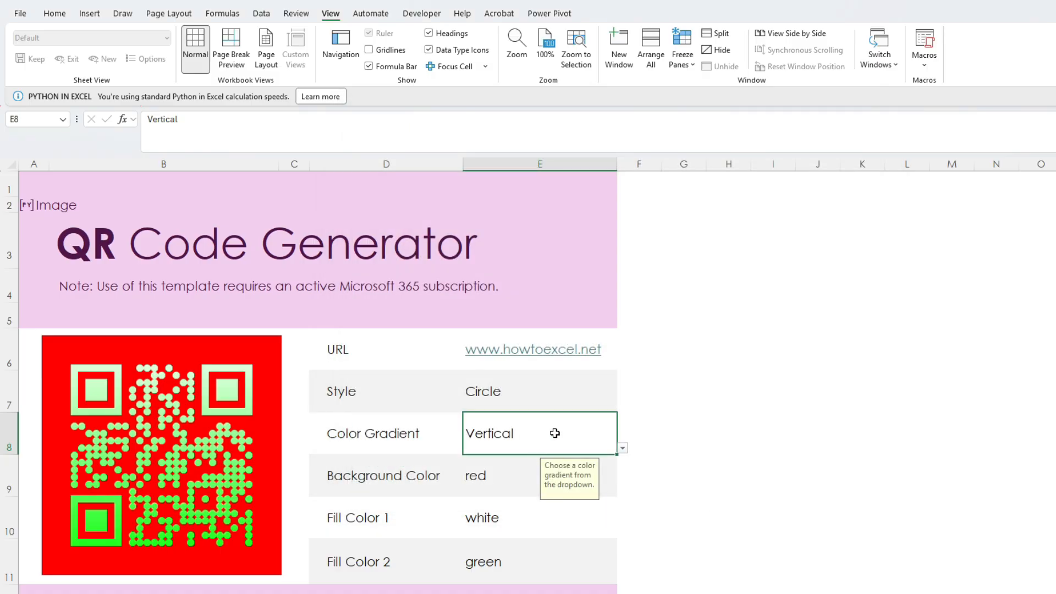